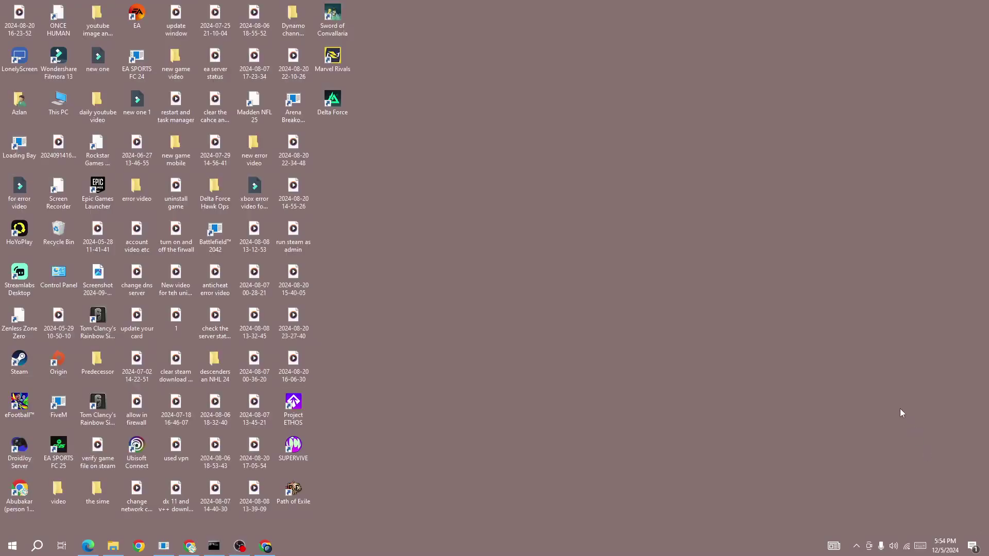
left_click(332, 102)
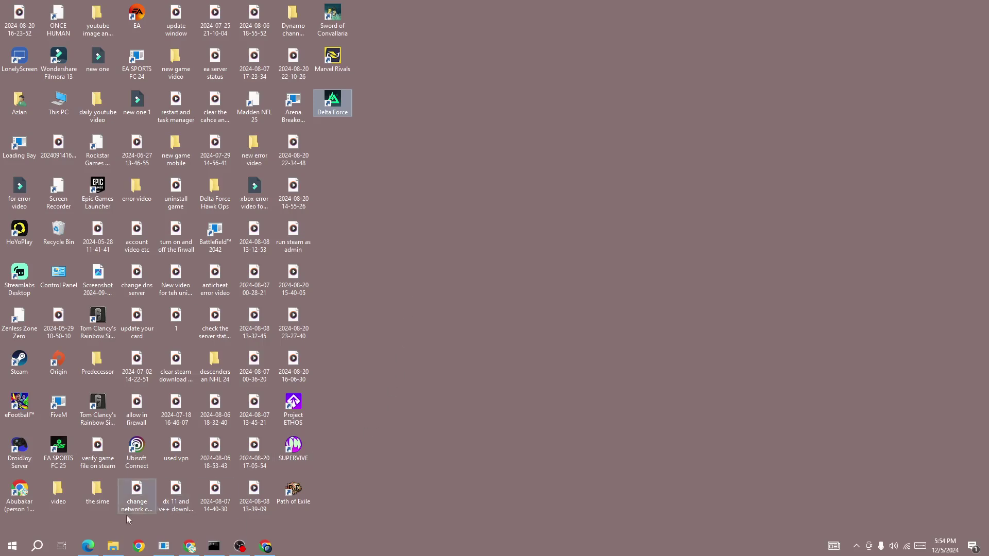
left_click(87, 546)
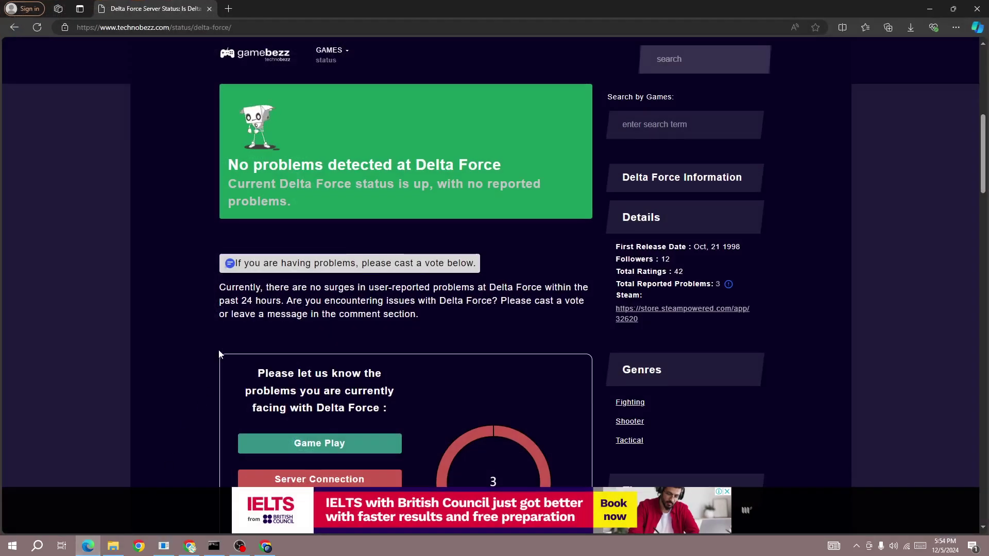
scroll(218, 350, "up", 4)
scroll(219, 349, "up", 2)
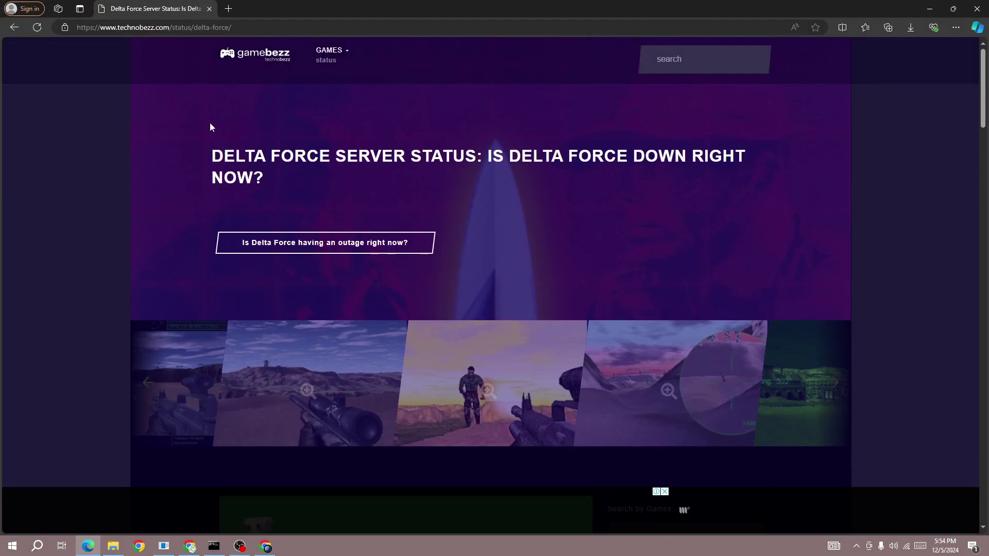
left_click_drag(199, 145, 470, 152)
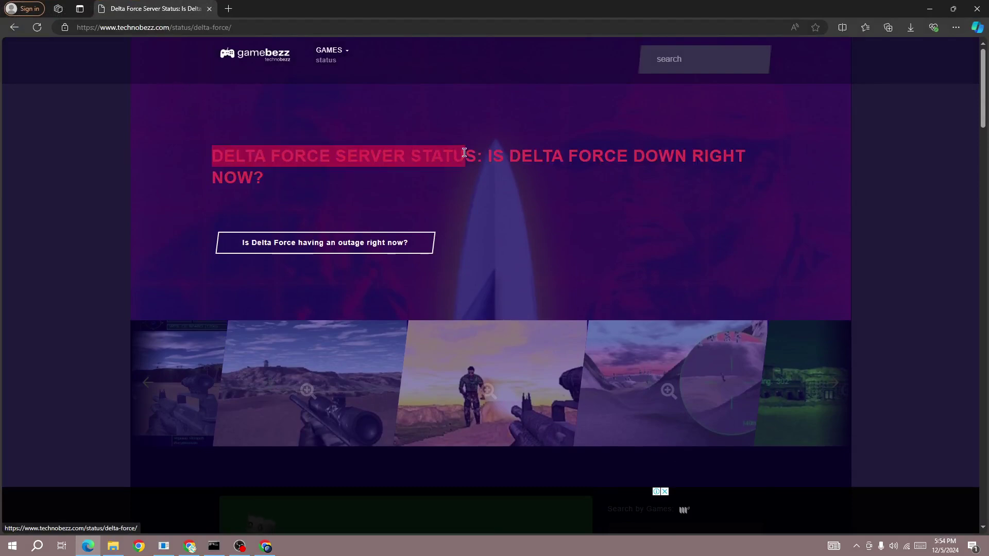
left_click(172, 155)
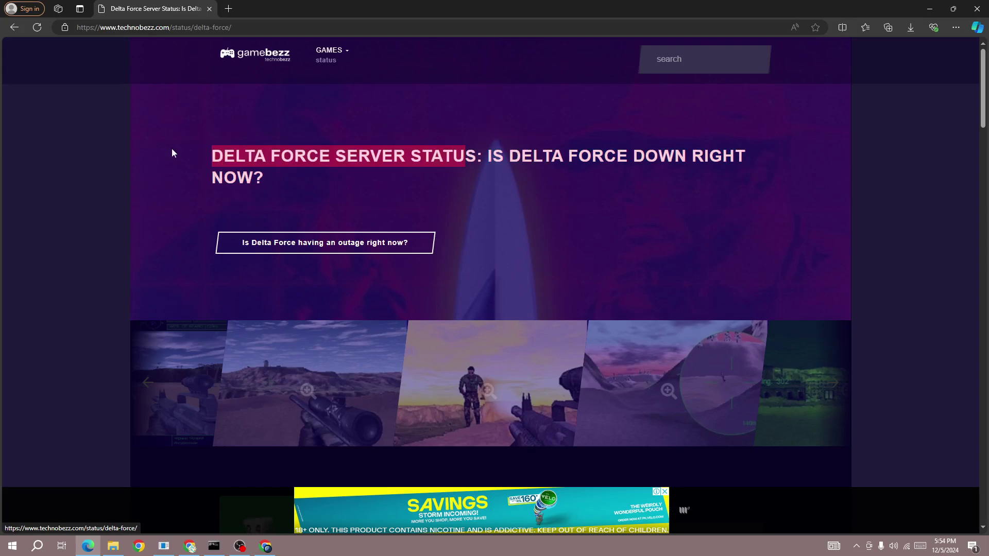
left_click(99, 256)
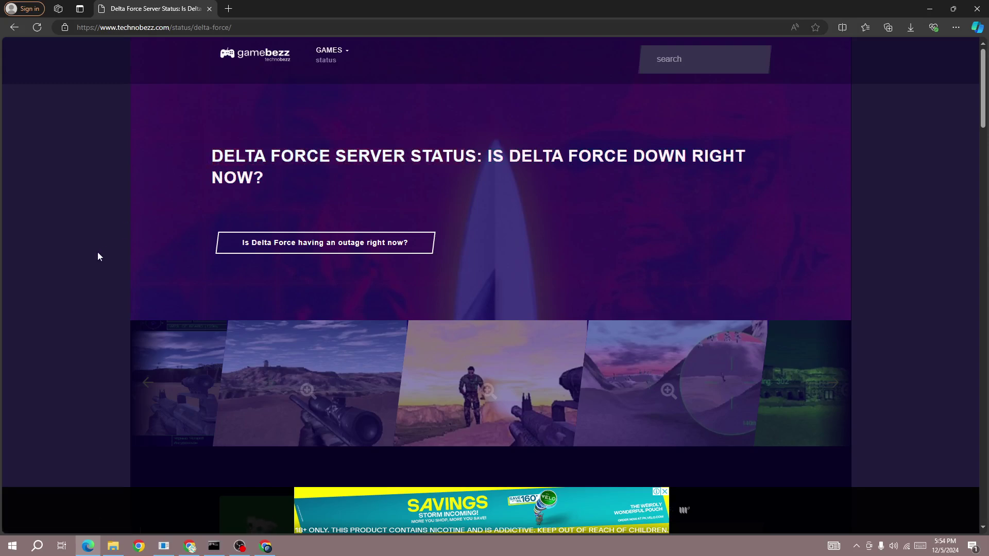
scroll(98, 256, "down", 4)
scroll(98, 253, "down", 5)
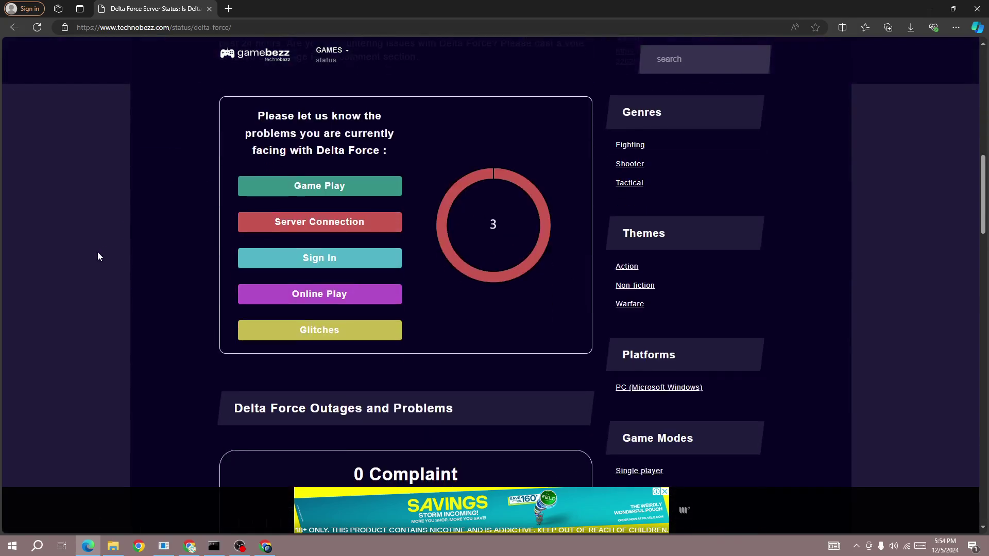
scroll(98, 253, "down", 2)
scroll(98, 250, "down", 2)
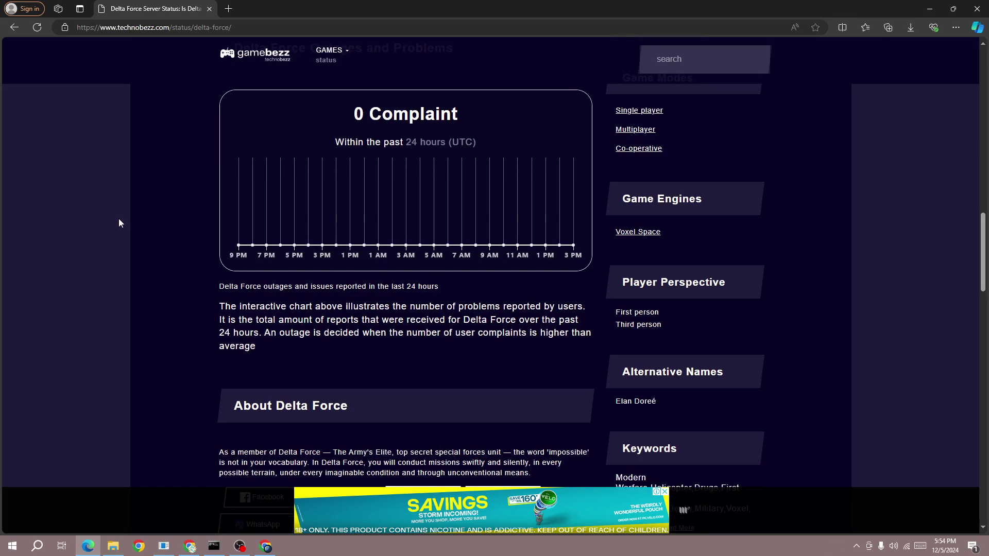
scroll(118, 223, "up", 3)
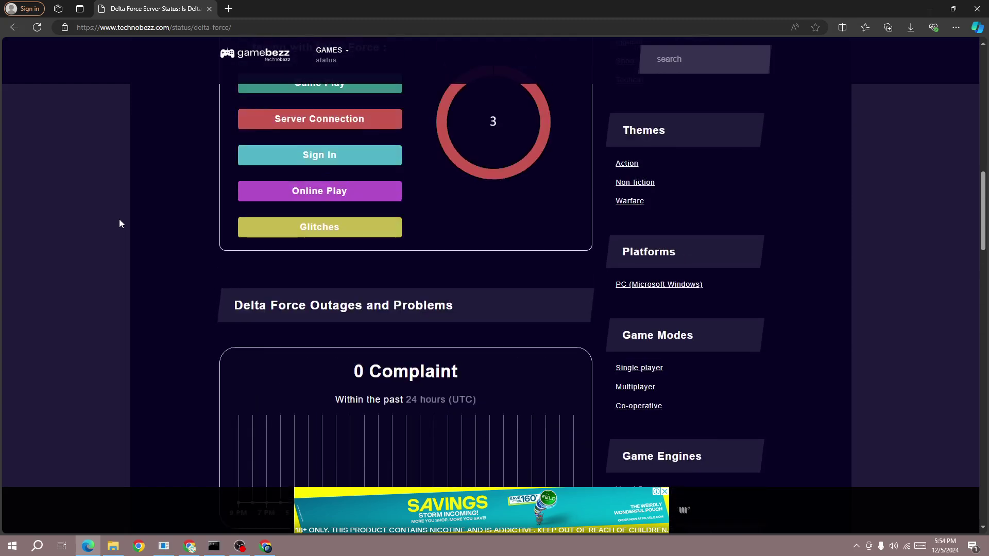
scroll(118, 223, "up", 3)
scroll(118, 230, "up", 4)
scroll(118, 230, "up", 2)
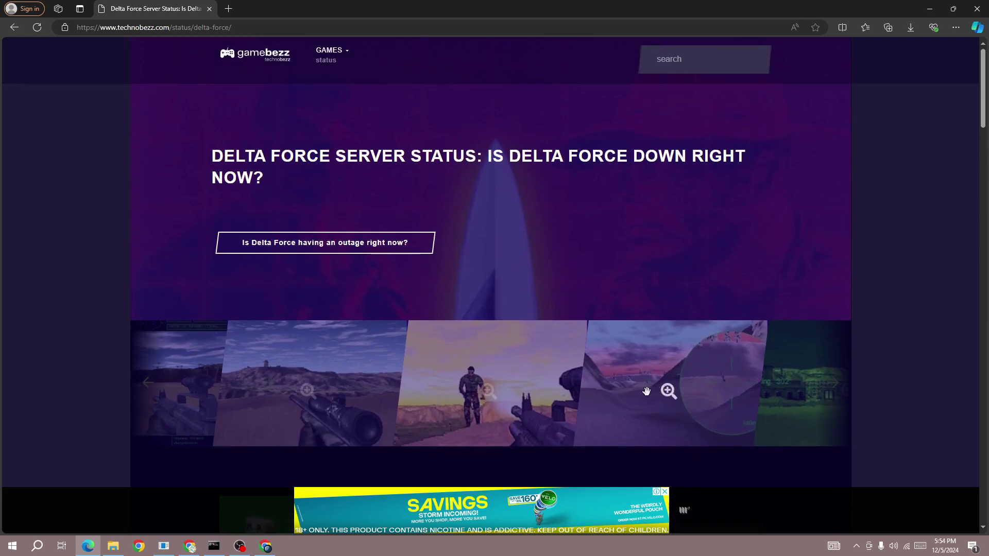
mouse_move(669, 384)
key("super+d")
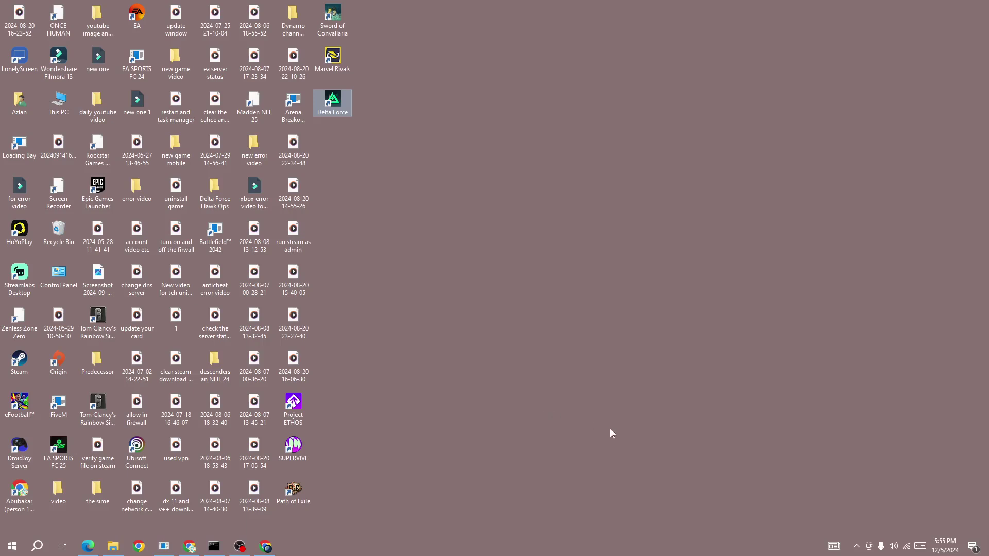
left_click(906, 545)
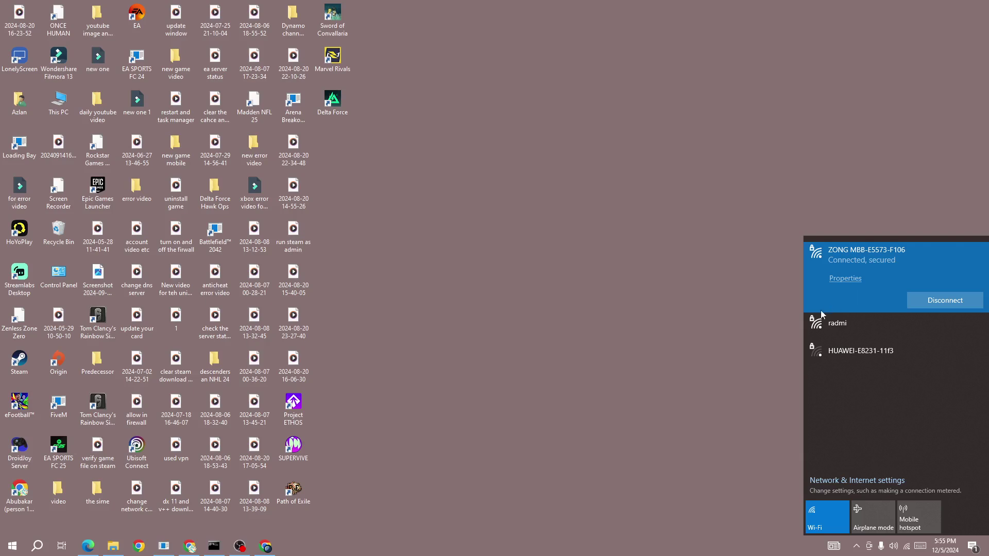
left_click(678, 302)
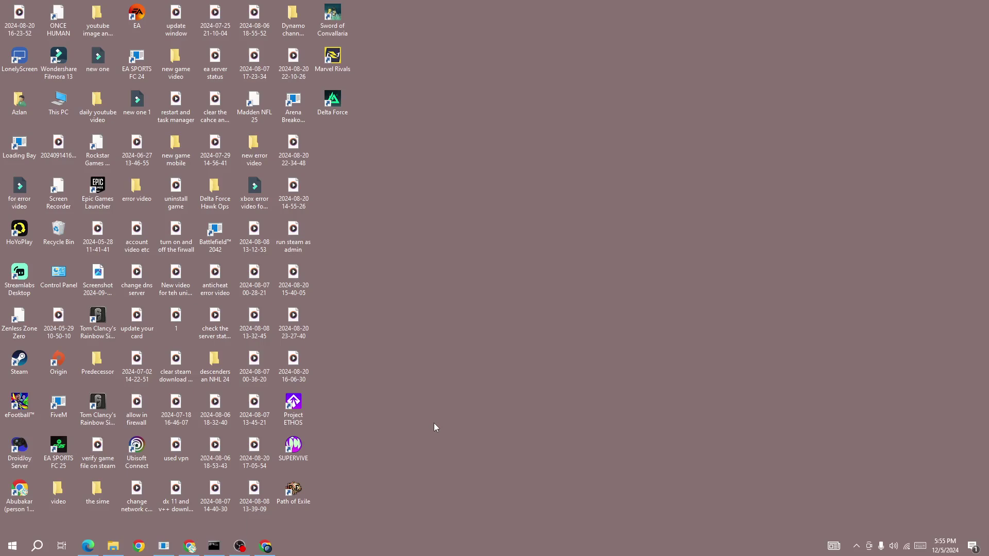
key("ctrl+shift+Escape")
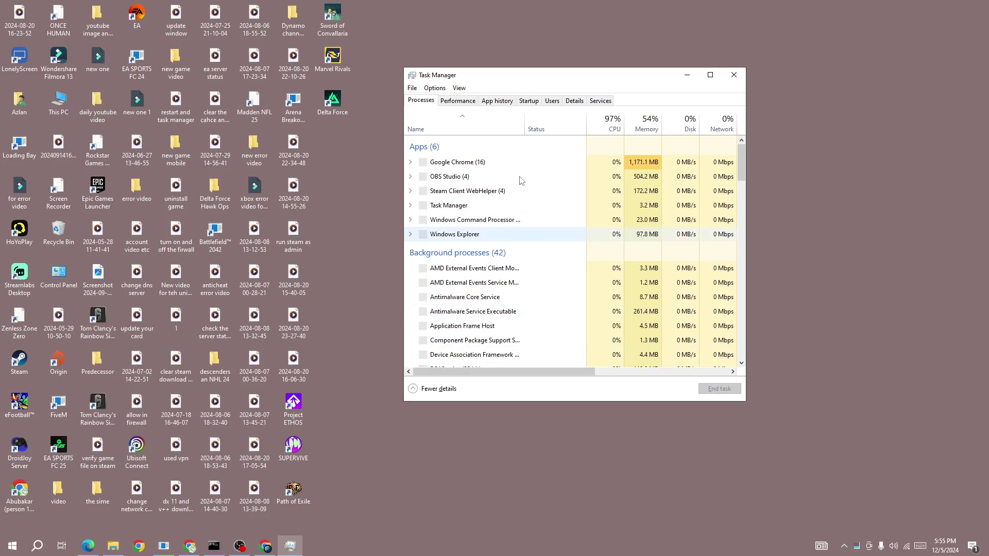
right_click(483, 206)
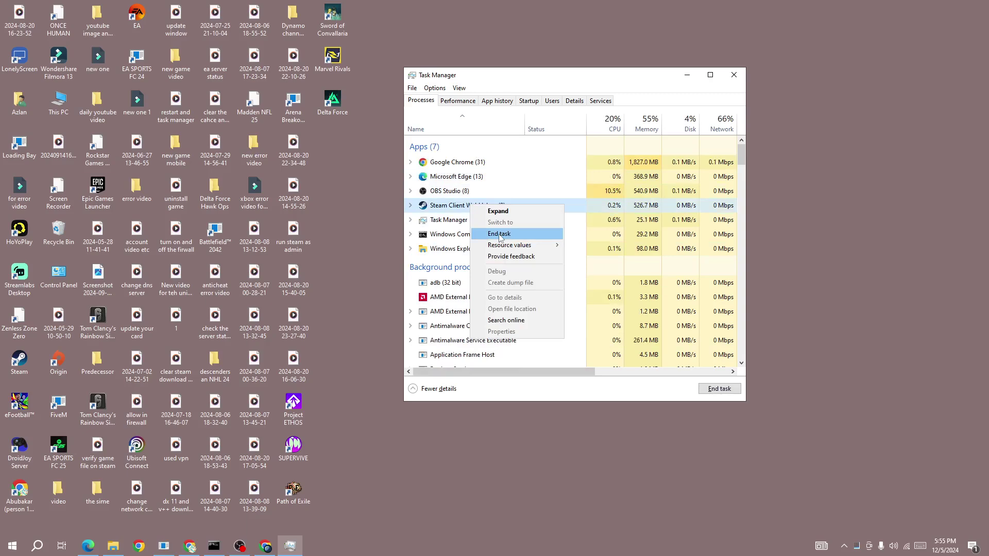
left_click(553, 70)
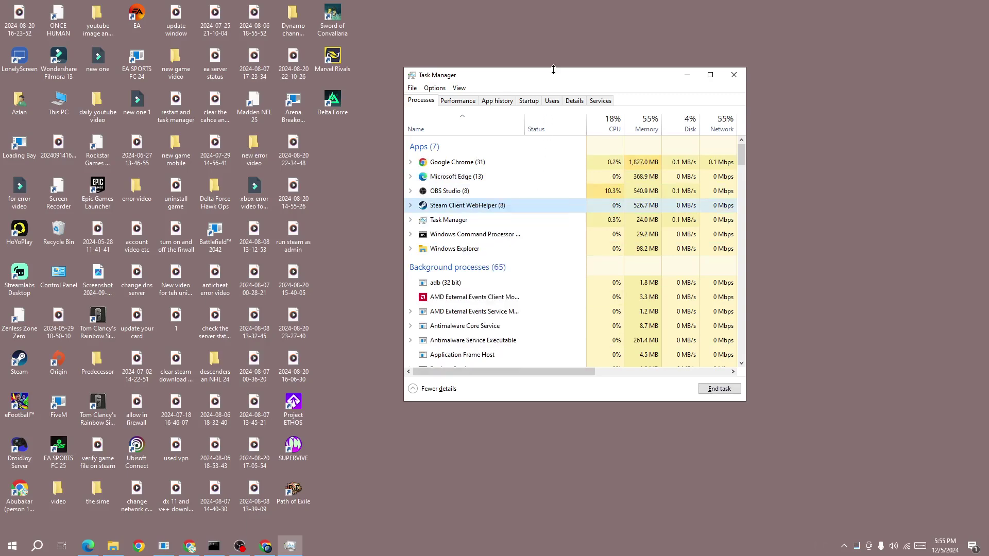
left_click(733, 74)
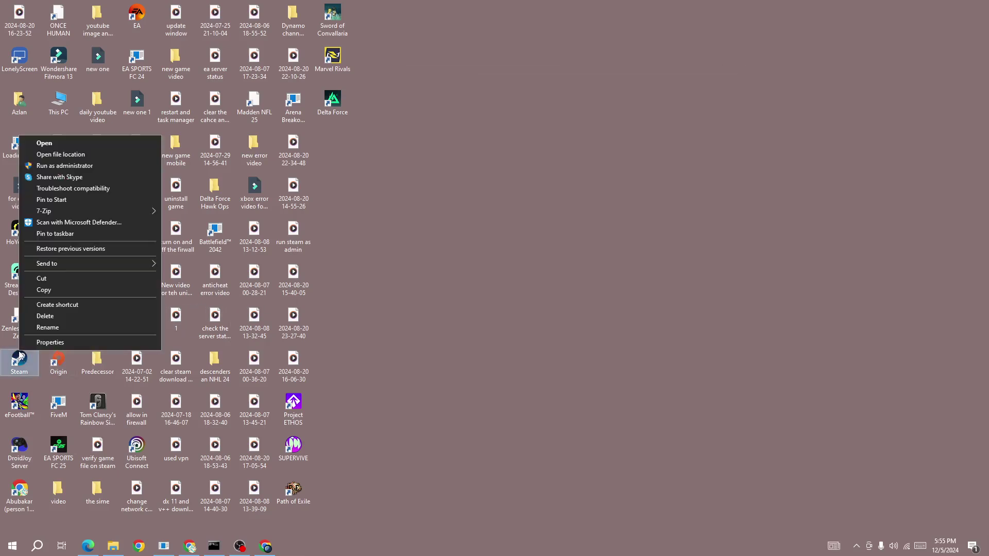
right_click(20, 355)
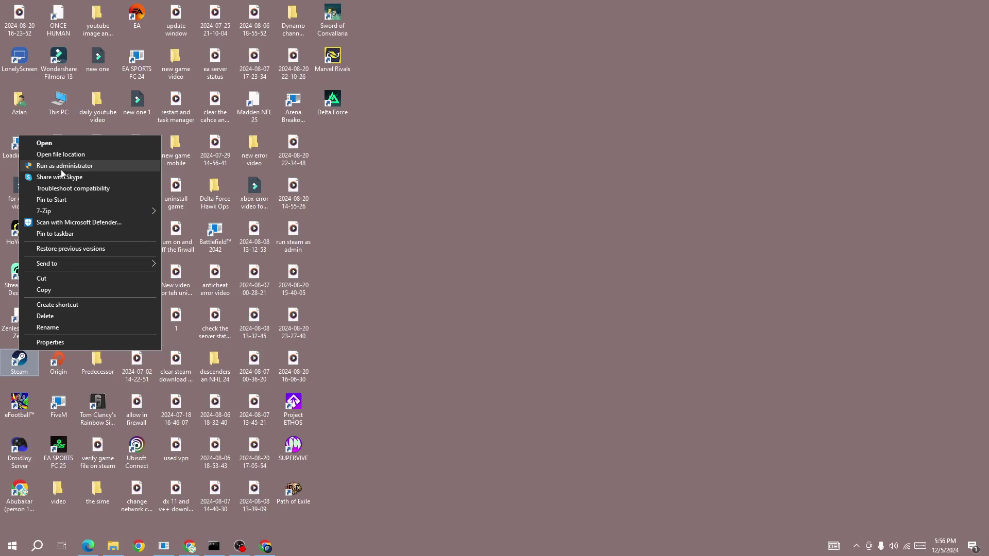
left_click(407, 230)
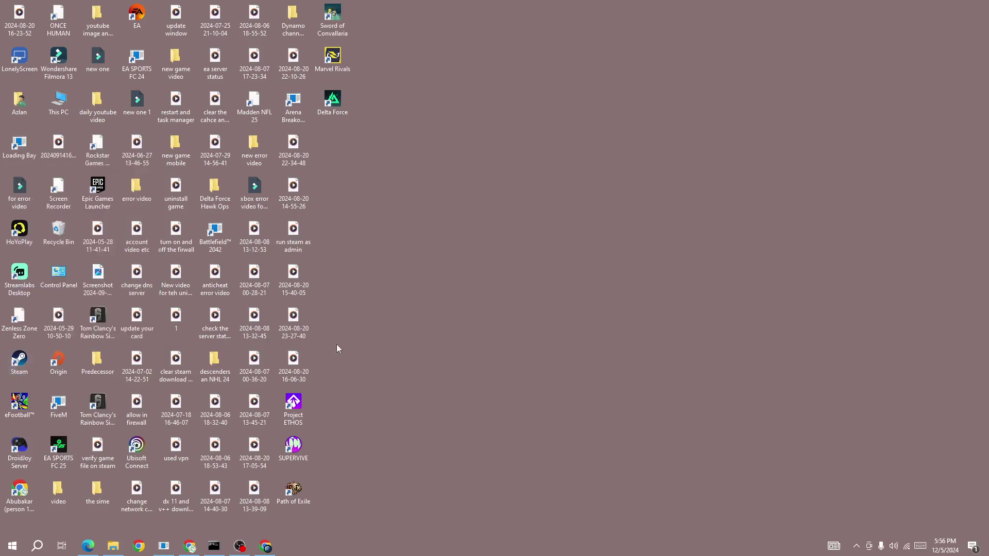